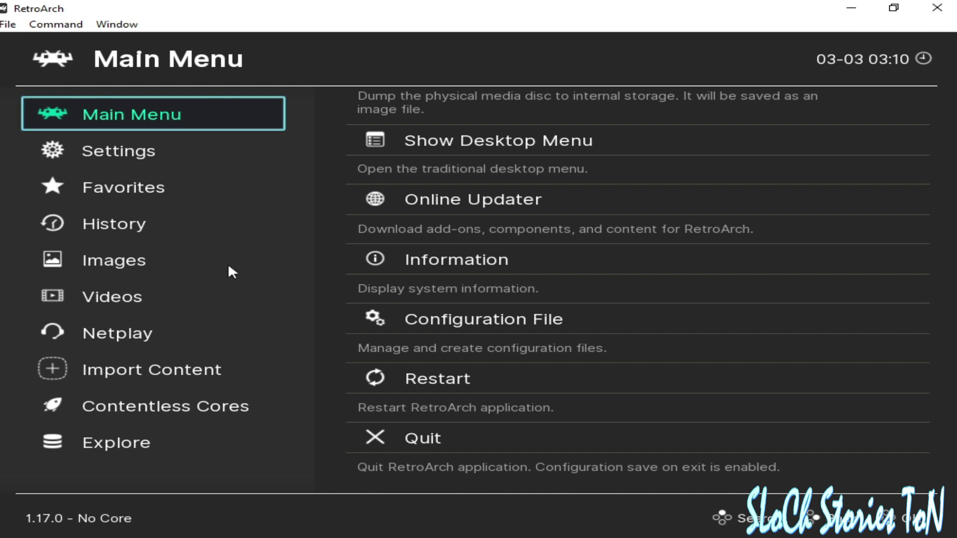
Change the video driver from d3d11 to sdl2 under Video Output, then return to Settings.
{"action": "left_click", "coordinate": [129, 163]}
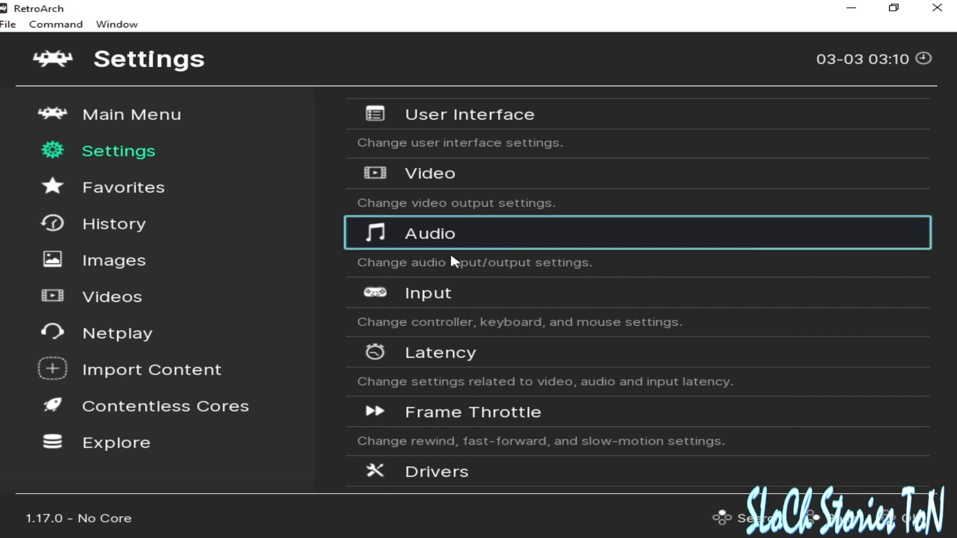
{"action": "left_click", "coordinate": [457, 173]}
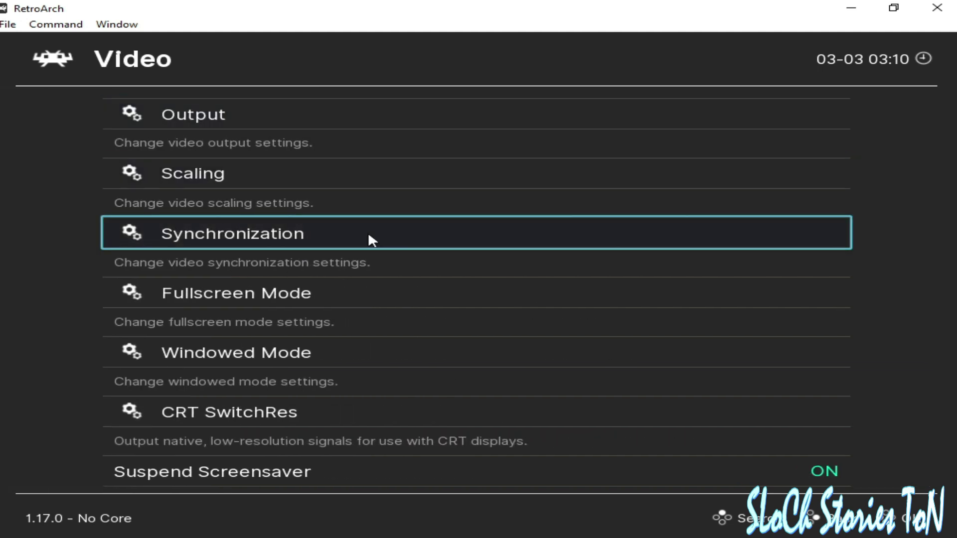
{"action": "left_click", "coordinate": [243, 121]}
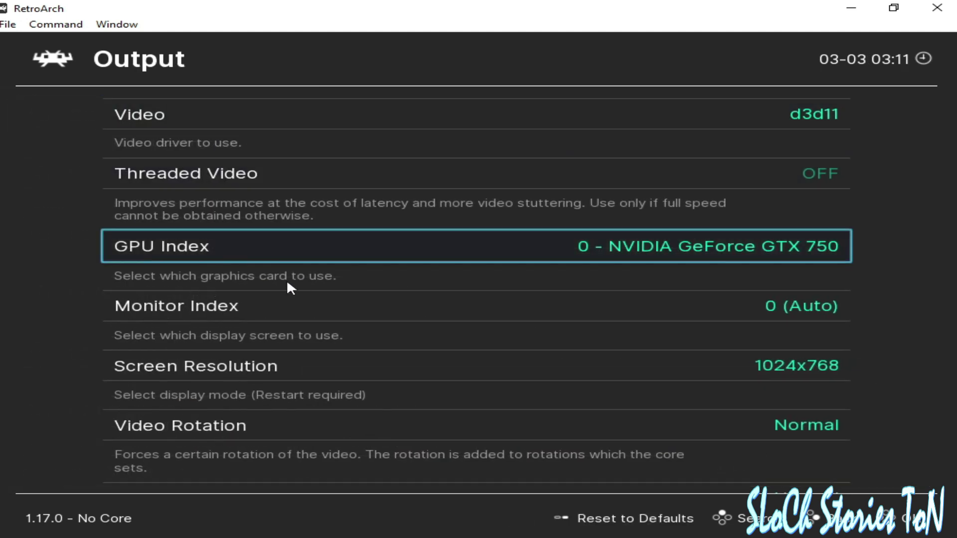
{"action": "left_click", "coordinate": [417, 113]}
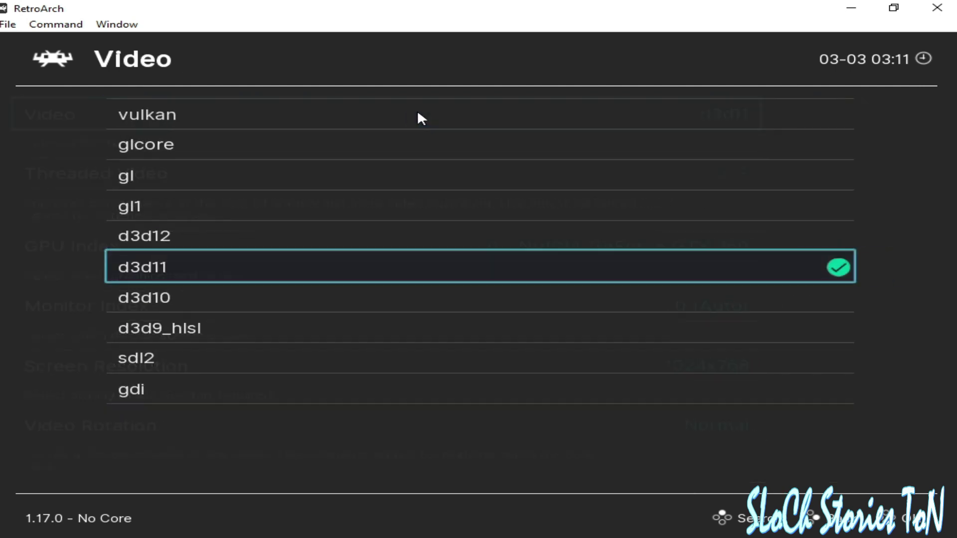
{"action": "left_click", "coordinate": [139, 363]}
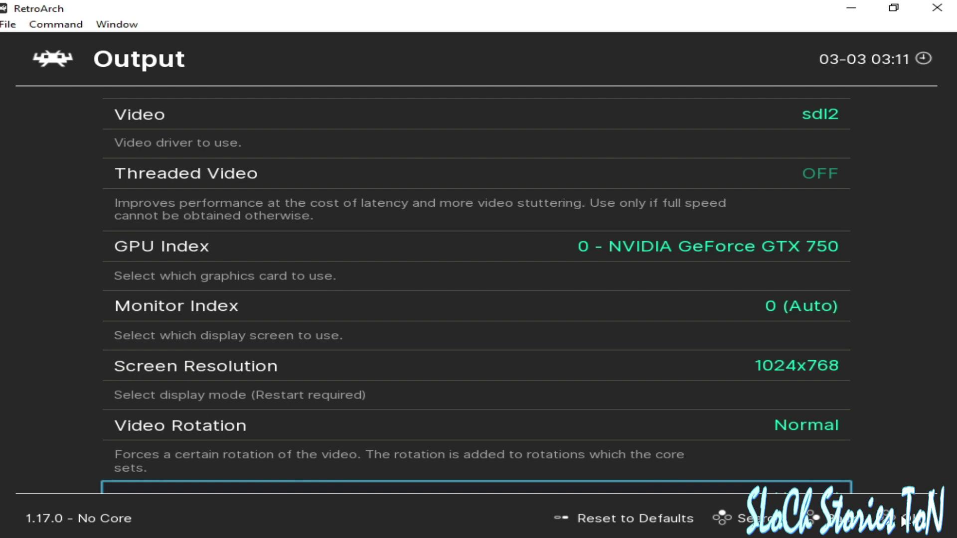
{"action": "key", "text": "BackSpace"}
{"action": "key", "text": "BackSpace"}
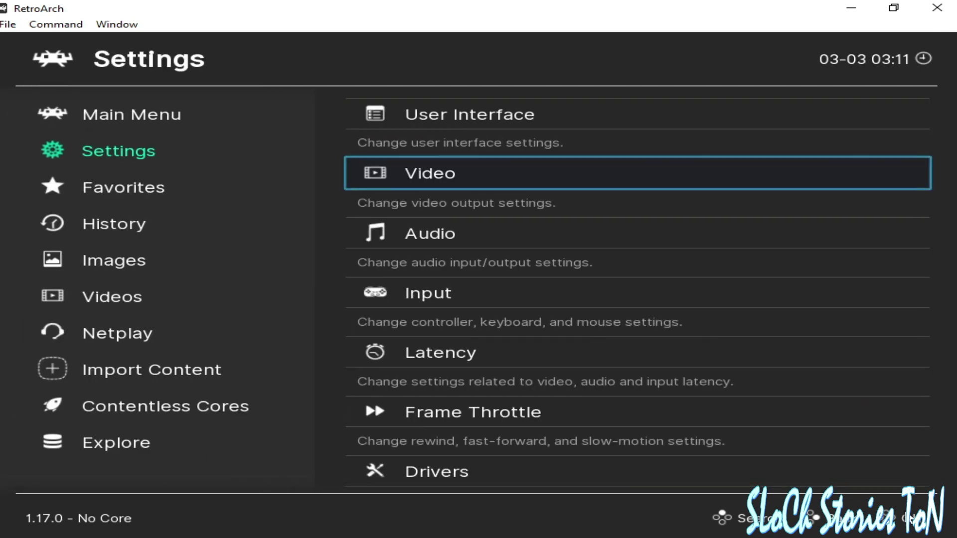
{"action": "key", "text": "BackSpace"}
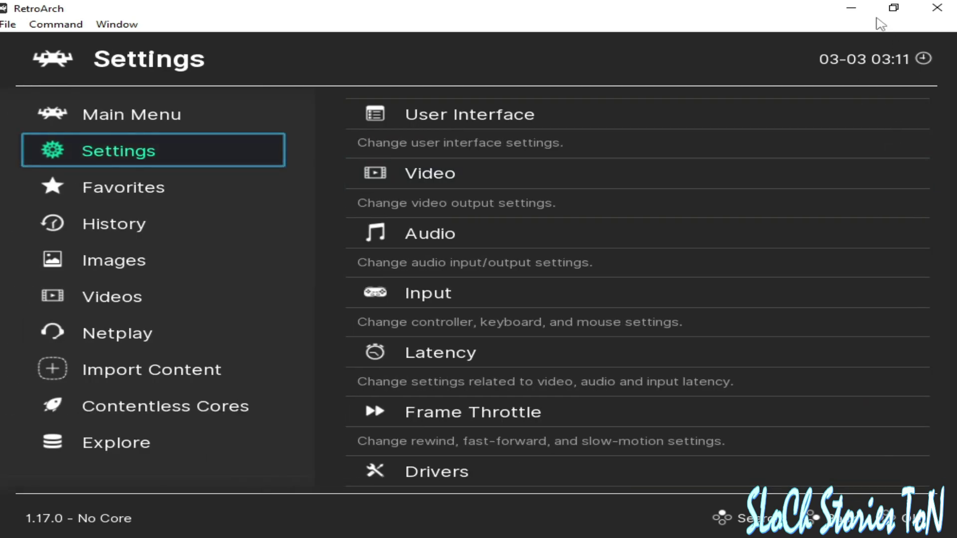
Restore down and close the RetroArch window so the sdl2 driver applies on restart.
{"action": "left_click", "coordinate": [894, 7]}
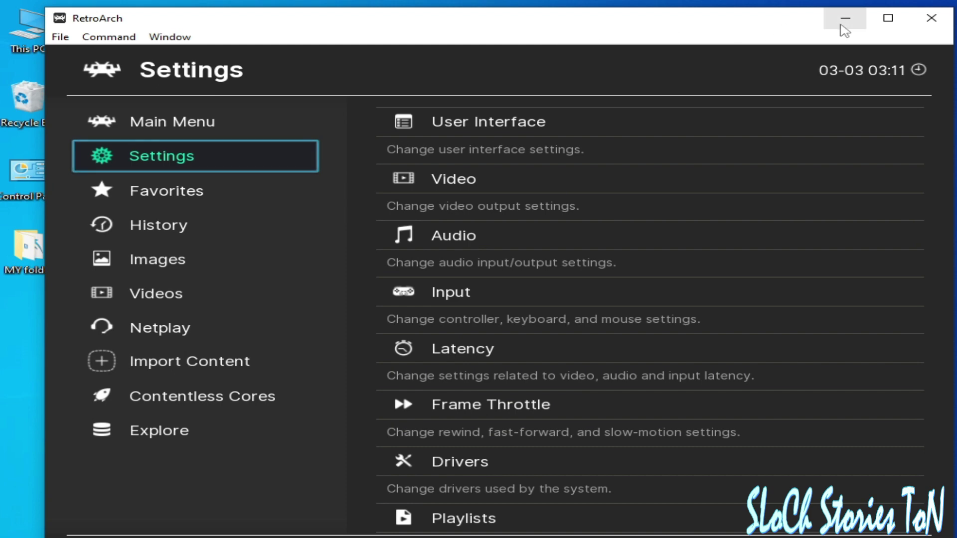
{"action": "left_click", "coordinate": [929, 19]}
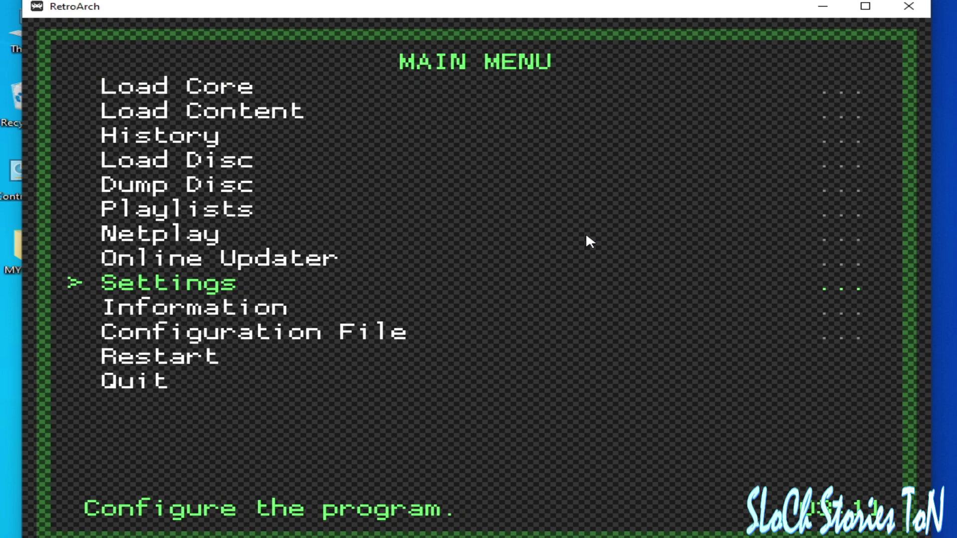
Close RetroArch and open its install folder from the desktop shortcut.
{"action": "left_click", "coordinate": [906, 7]}
{"action": "right_click", "coordinate": [455, 253]}
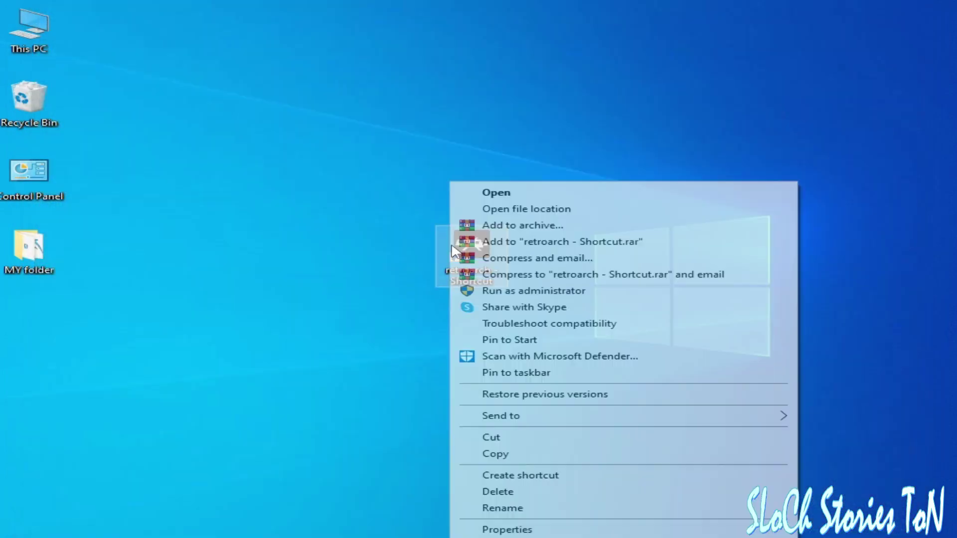
{"action": "left_click", "coordinate": [525, 210]}
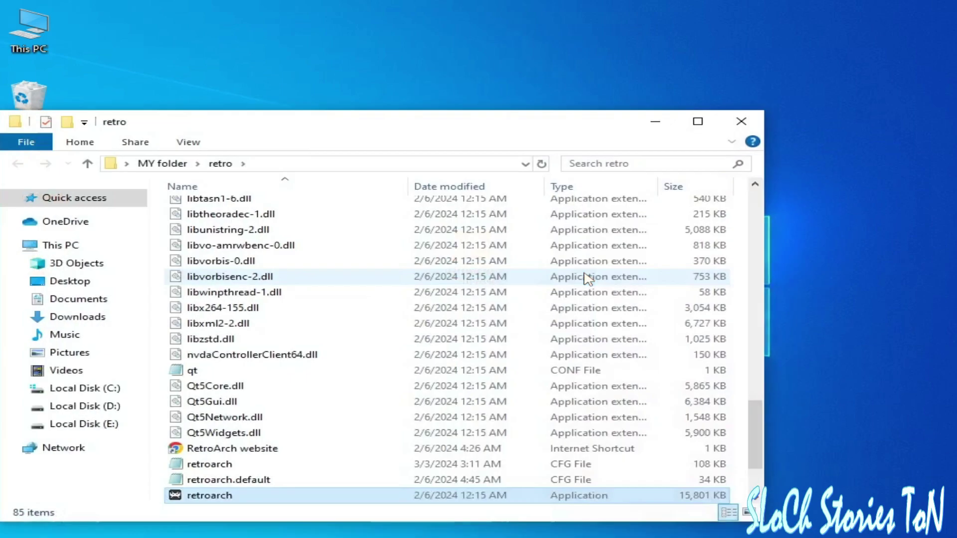
Move retroarch.cfg from the retro folder onto the desktop, then launch retroarch.exe.
{"action": "left_click", "coordinate": [225, 467]}
{"action": "right_click", "coordinate": [223, 469]}
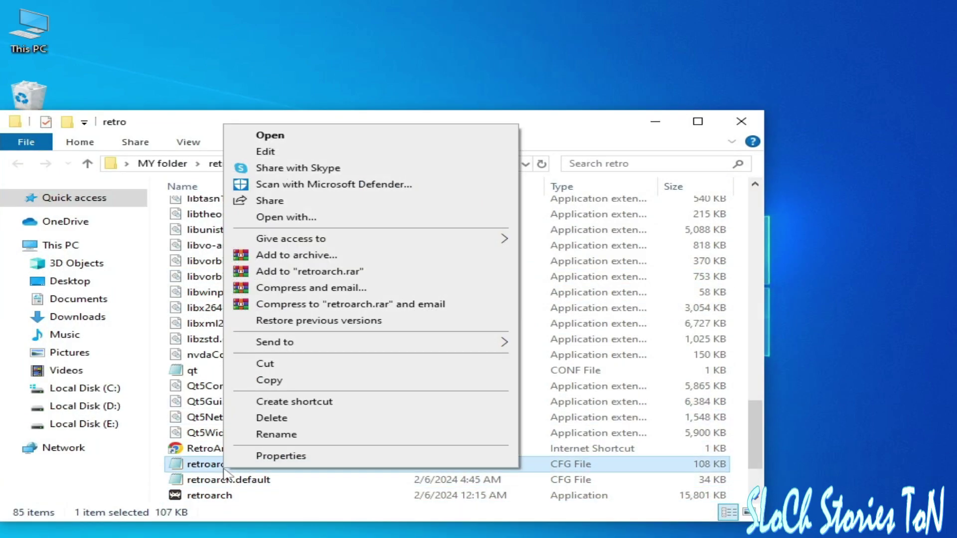
{"action": "left_click", "coordinate": [267, 364]}
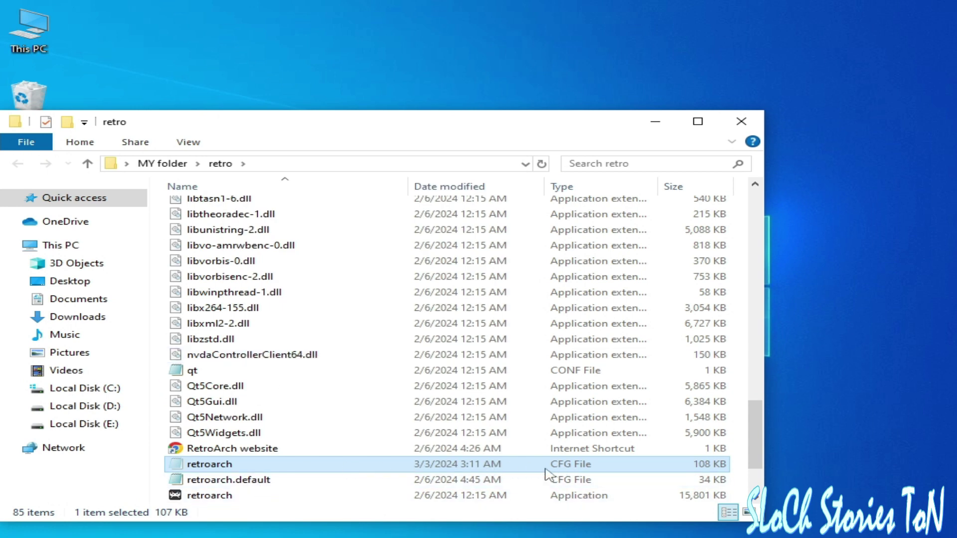
{"action": "right_click", "coordinate": [531, 68]}
{"action": "left_click", "coordinate": [565, 126]}
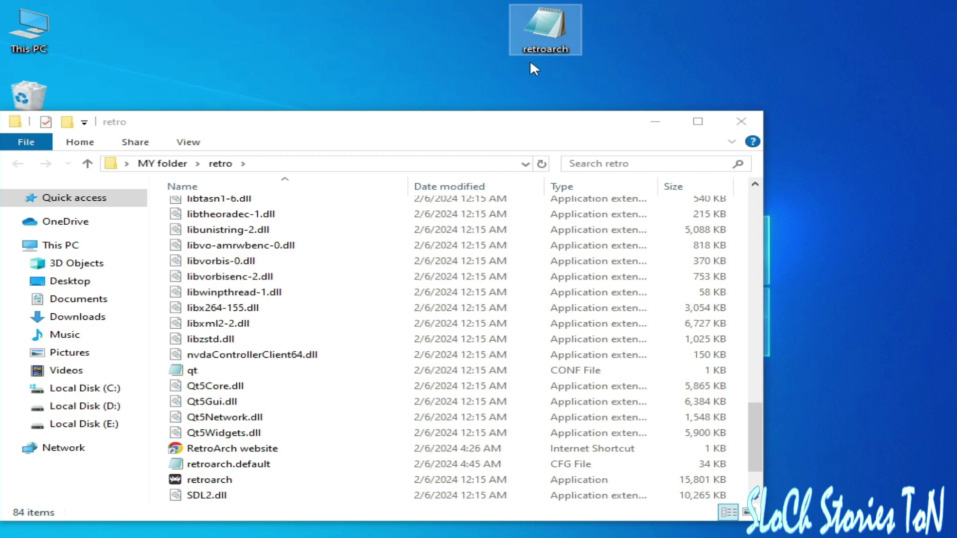
{"action": "right_click", "coordinate": [214, 480]}
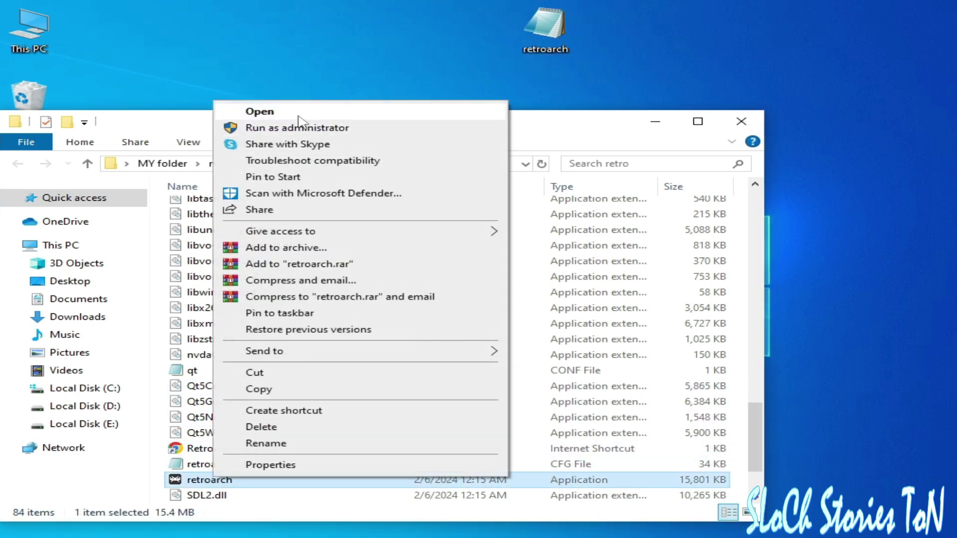
{"action": "left_click", "coordinate": [303, 114]}
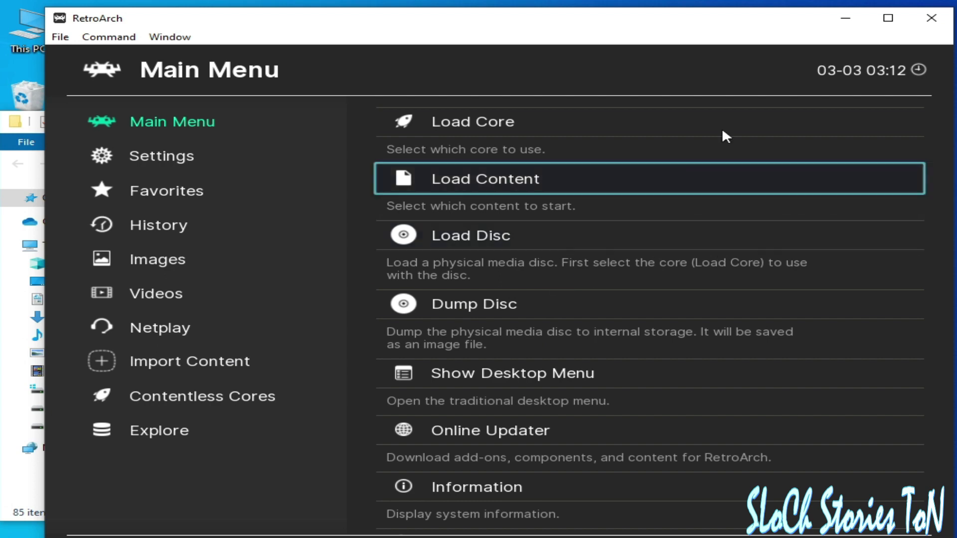
Close RetroArch and drag the desktop retroarch.cfg into the retro folder, replacing the existing one.
{"action": "left_click", "coordinate": [931, 20]}
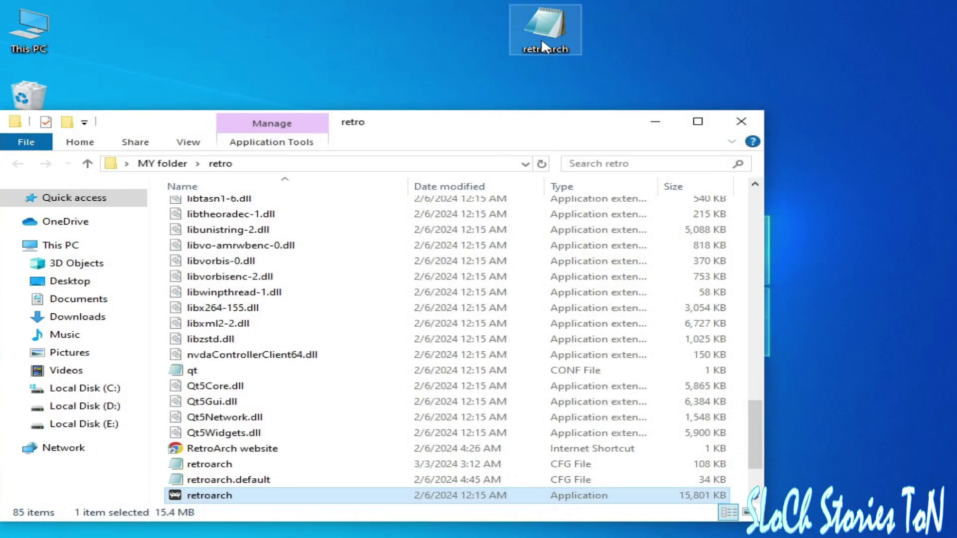
{"action": "mouse_move", "coordinate": [546, 30]}
{"action": "left_mouse_down"}
{"action": "mouse_move", "coordinate": [376, 420]}
{"action": "mouse_move", "coordinate": [342, 454]}
{"action": "left_mouse_up"}
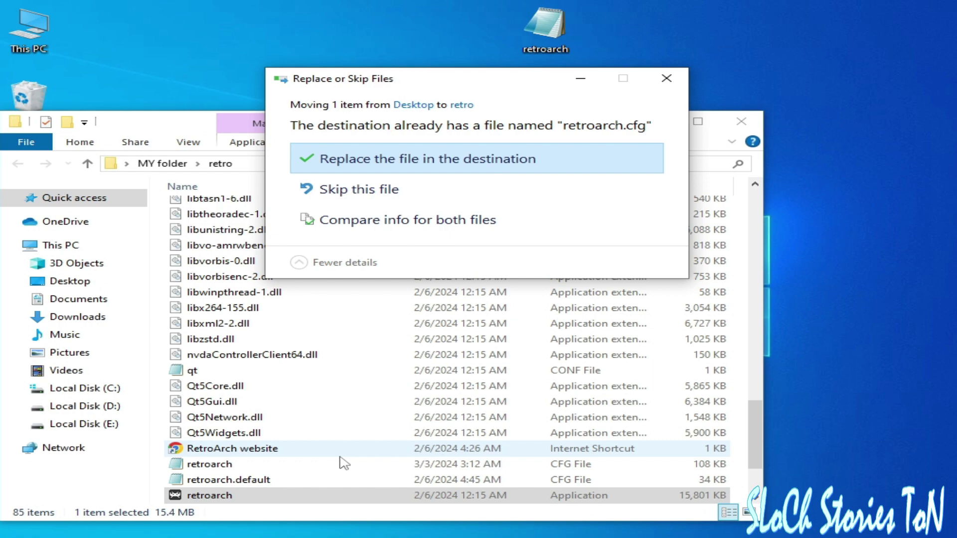
{"action": "left_click", "coordinate": [384, 158]}
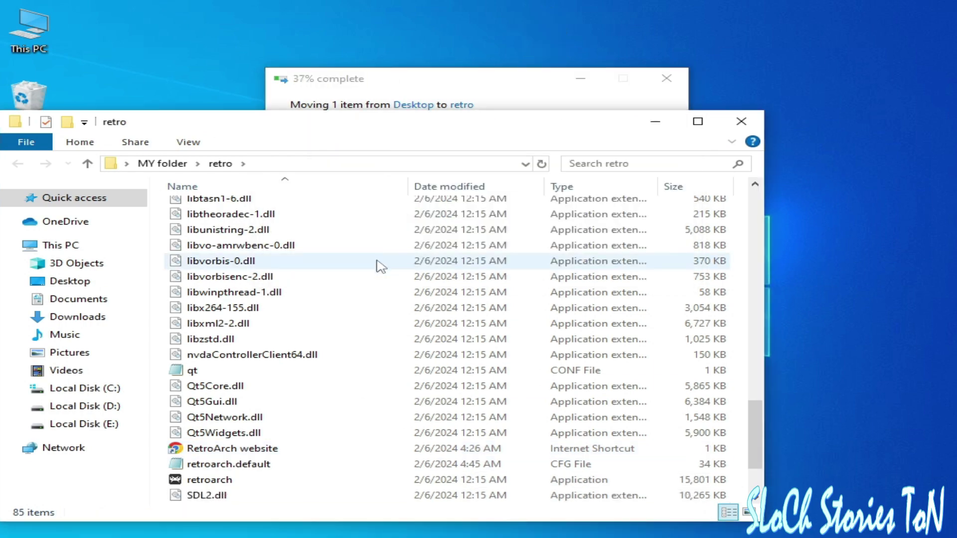
Launch retroarch.exe from the retro folder.
{"action": "left_click", "coordinate": [199, 482]}
{"action": "right_click", "coordinate": [201, 483]}
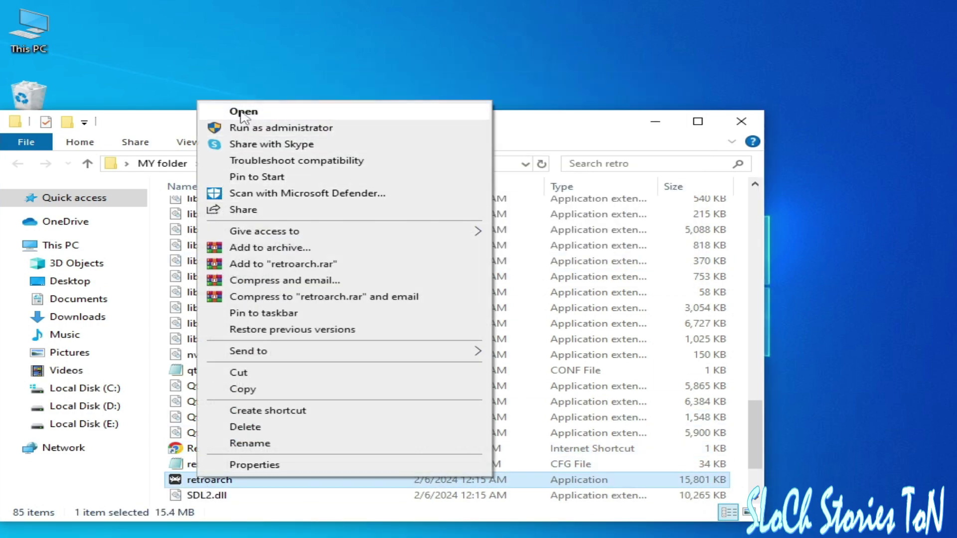
{"action": "left_click", "coordinate": [241, 114]}
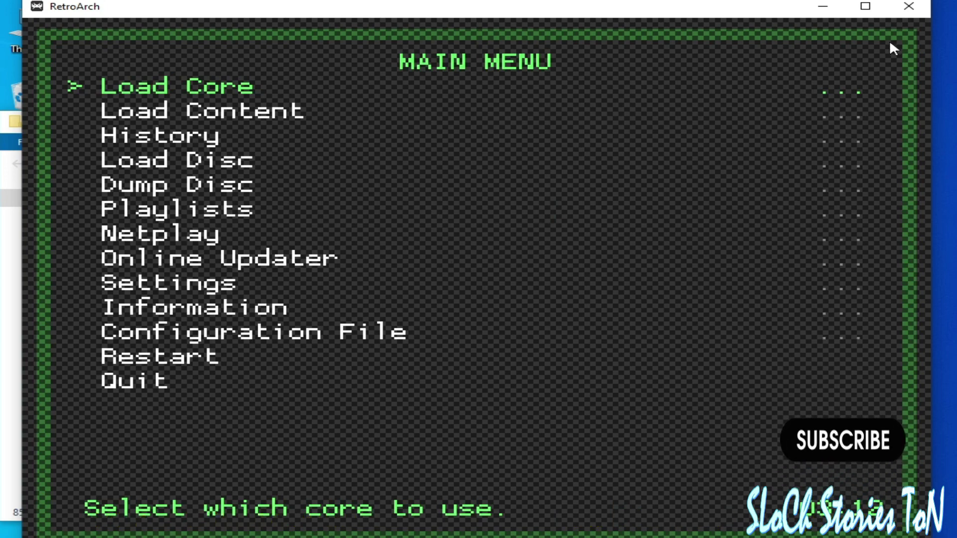
Close RetroArch, move retroarch.cfg from the retro folder to the desktop, and relaunch retroarch.exe.
{"action": "left_click", "coordinate": [908, 14]}
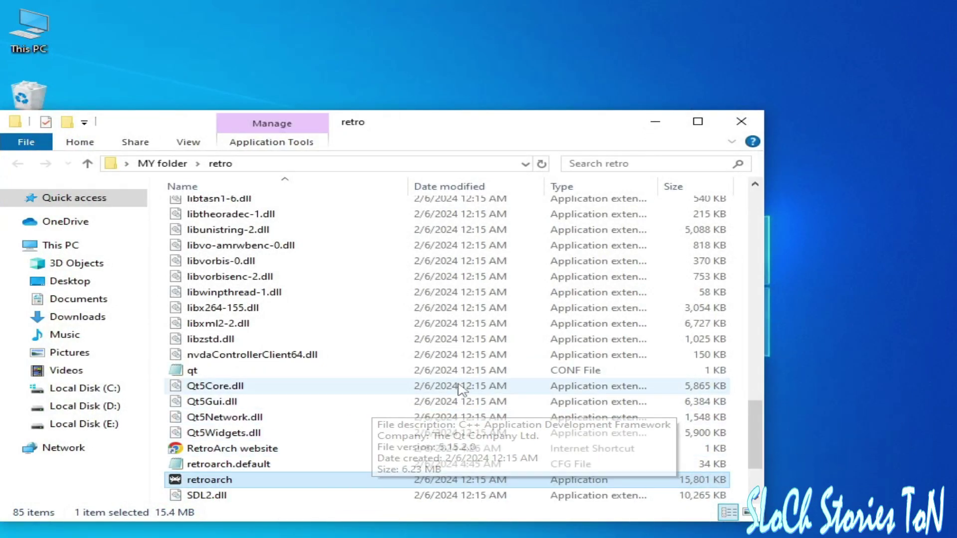
{"action": "scroll", "coordinate": [755, 442], "scroll_direction": "down", "scroll_amount": 2}
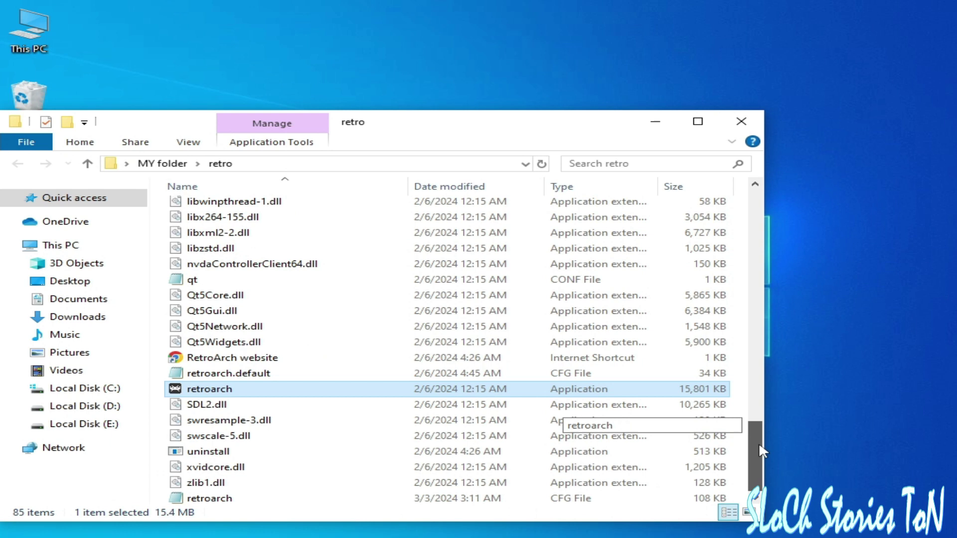
{"action": "left_click", "coordinate": [234, 503]}
{"action": "right_click", "coordinate": [222, 498]}
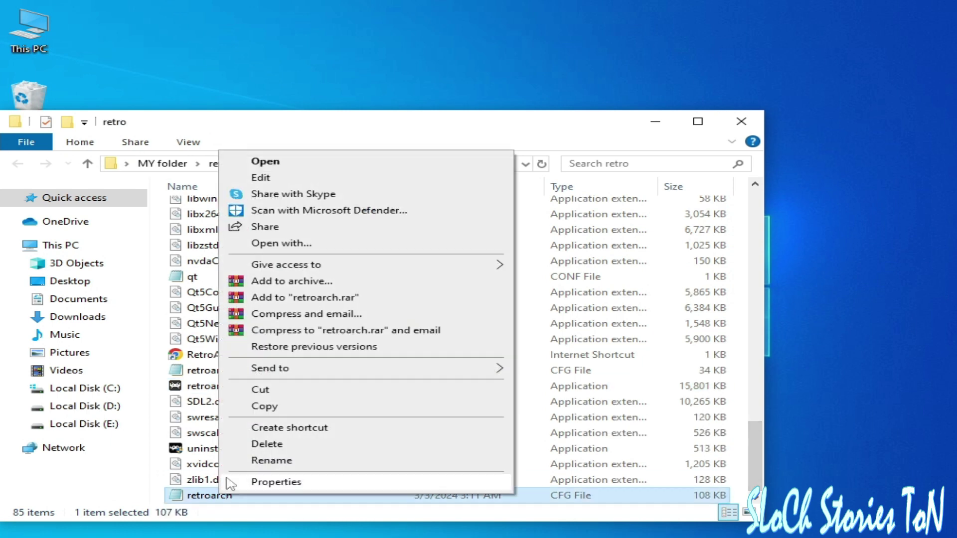
{"action": "left_click", "coordinate": [261, 389]}
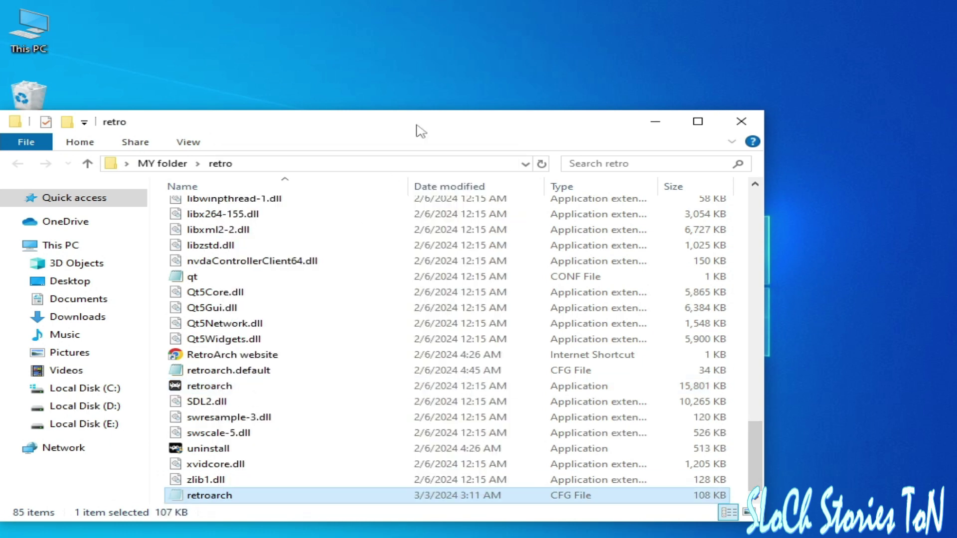
{"action": "right_click", "coordinate": [478, 1]}
{"action": "left_click", "coordinate": [496, 70]}
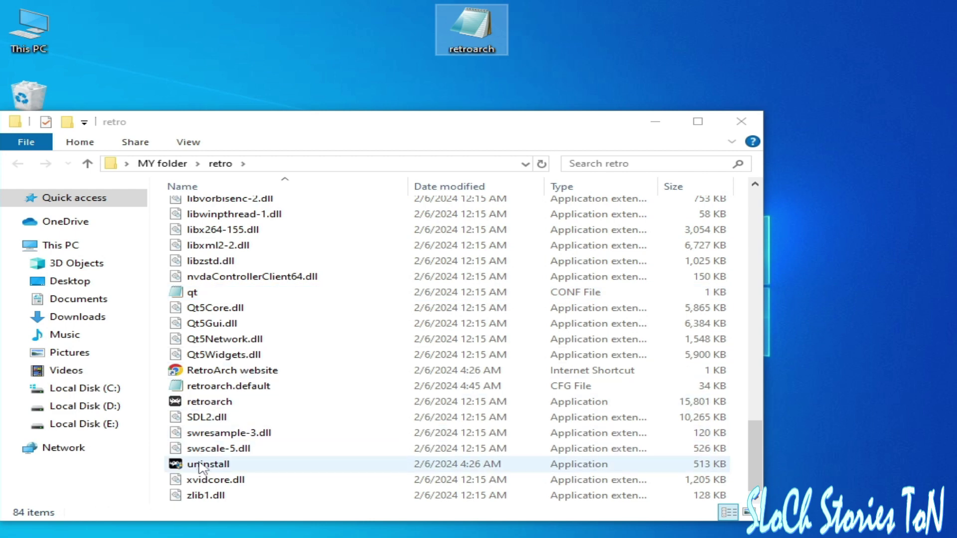
{"action": "left_click", "coordinate": [219, 404]}
{"action": "double_click", "coordinate": [219, 404]}
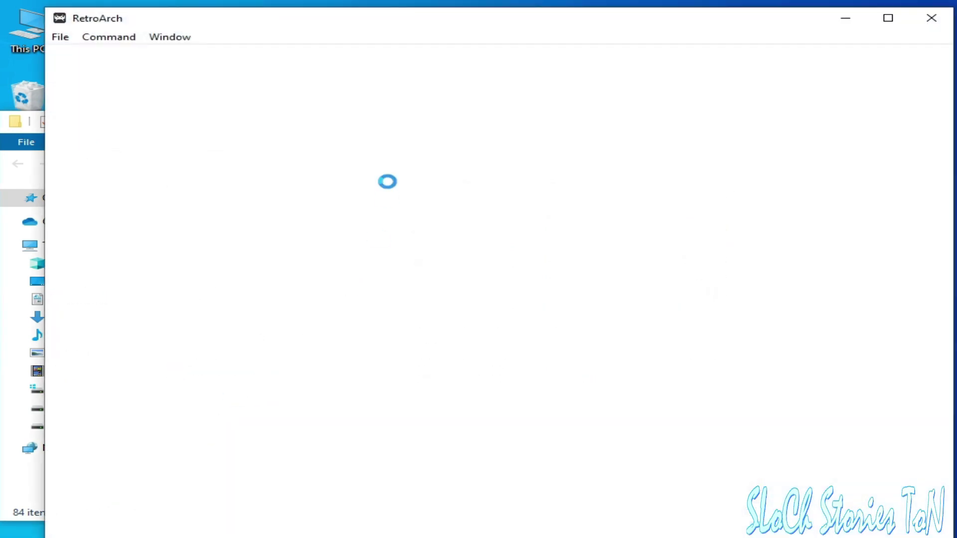